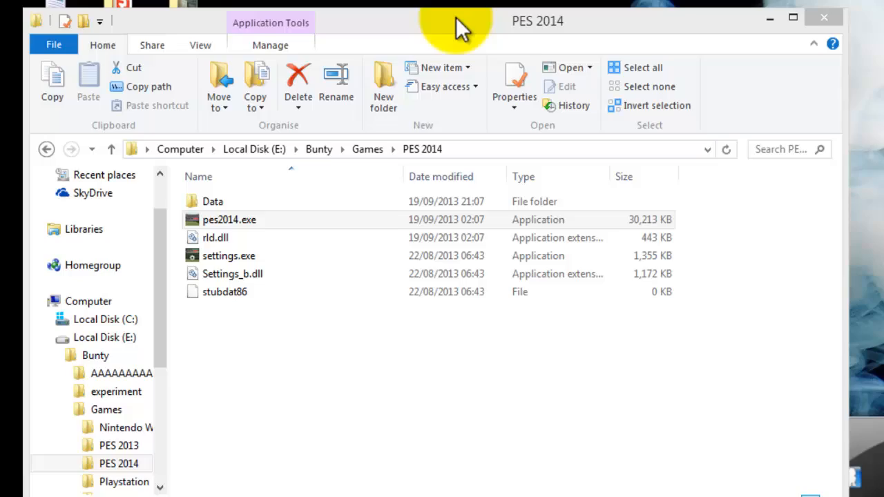
Search the Start screen apps for 'pes' and launch the Pro Evolution Soccer 2013 result.
left_click_drag(582, 23, 802, 38)
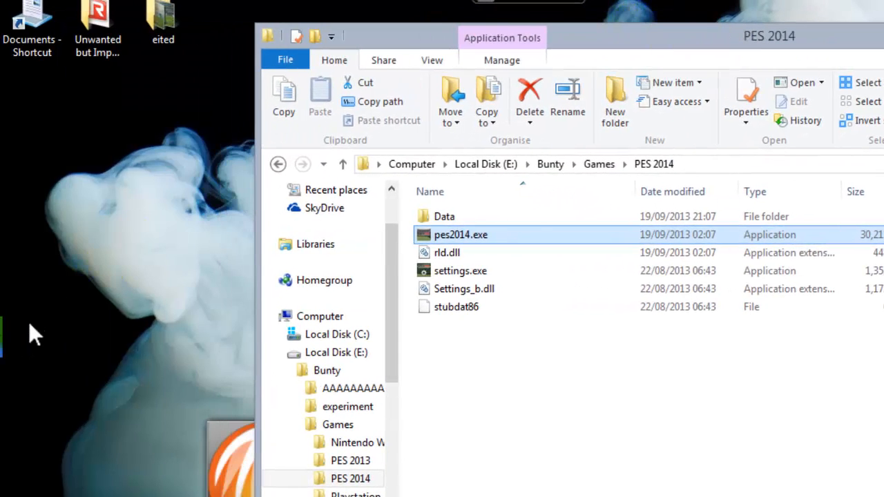
left_click(7, 339)
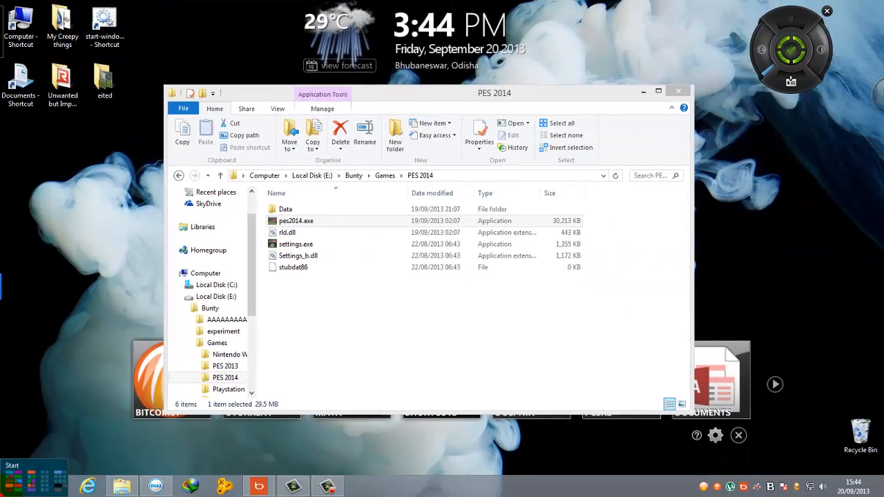
left_click(12, 477)
scroll(442, 276, "down", 3)
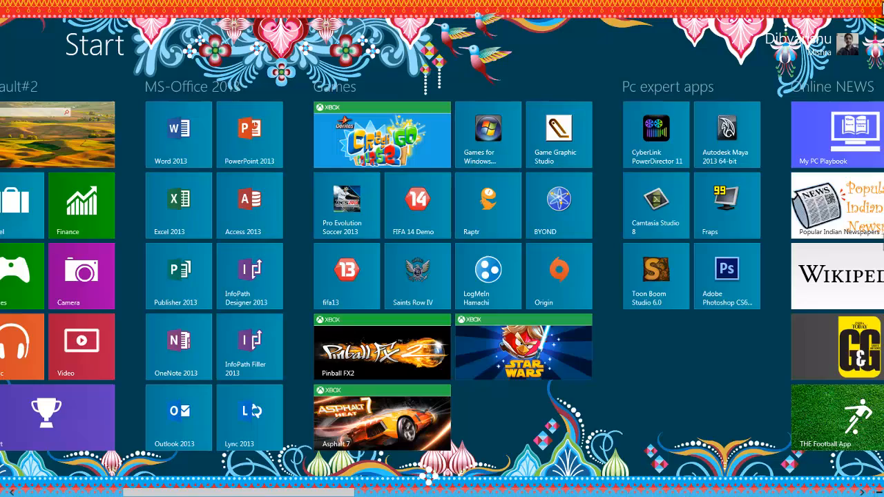
left_click(867, 62)
type("pes")
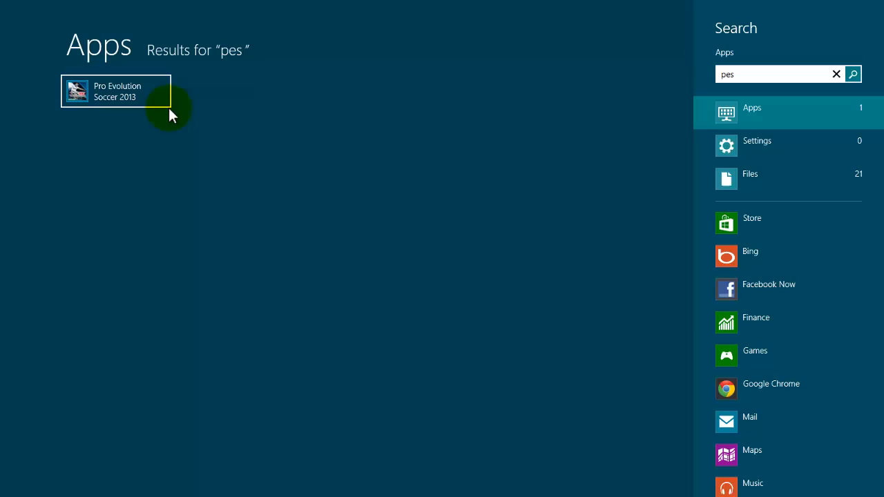
left_click(169, 108)
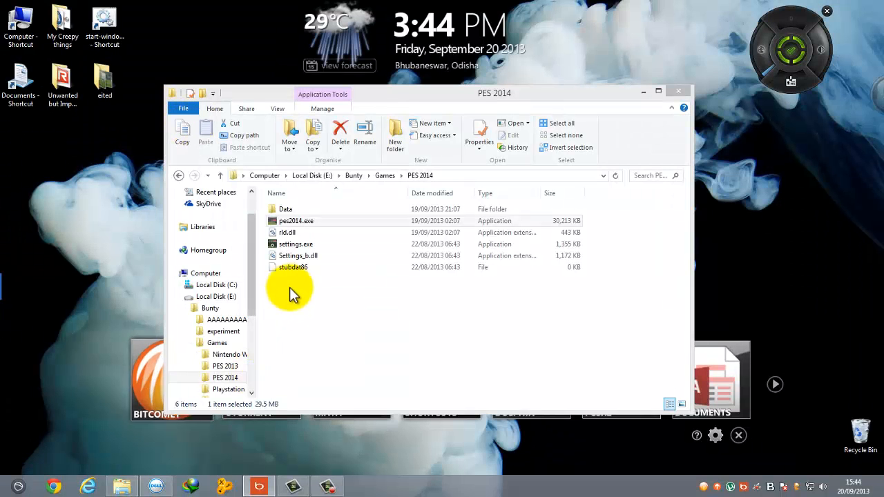
Select pes2014.exe in the PES 2014 folder, then bring up options for the Pro Evolution Soccer 2013 tile.
left_click_drag(302, 288, 332, 207)
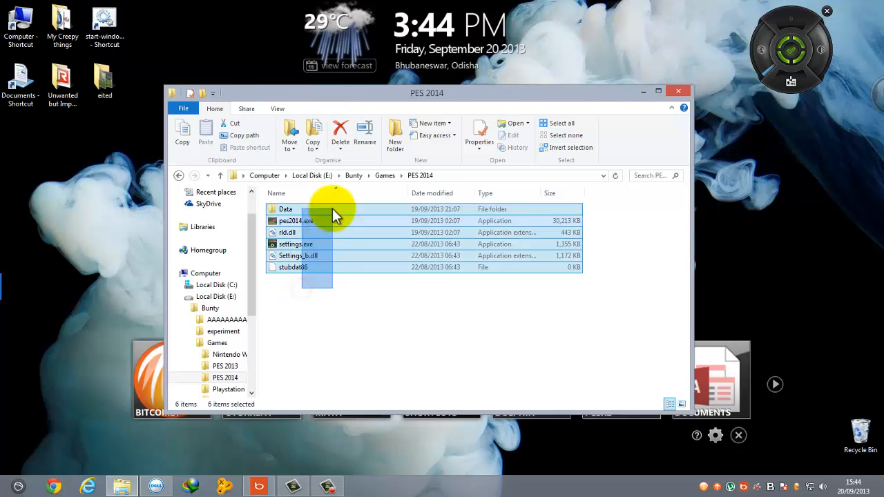
left_click(290, 222)
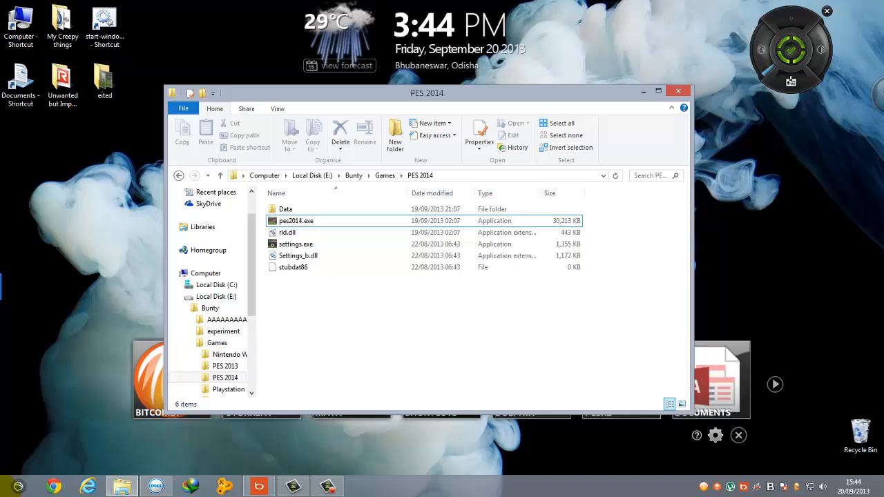
left_click(5, 492)
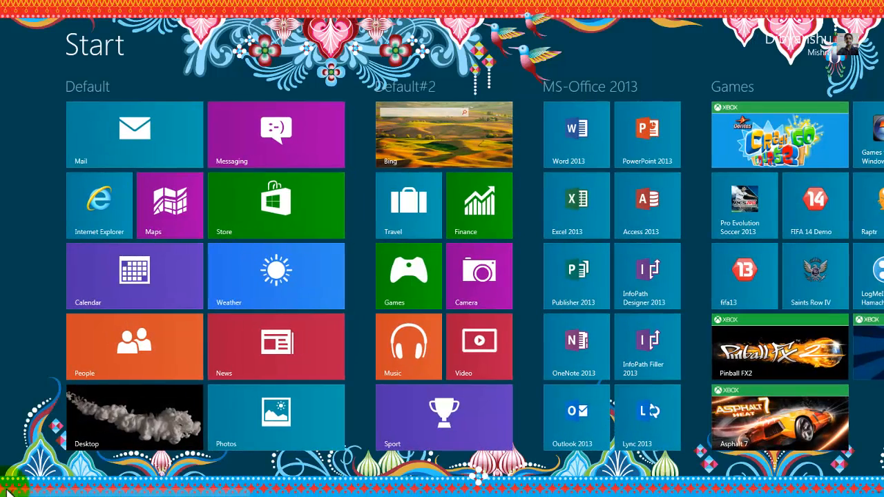
scroll(704, 202, "down", 2)
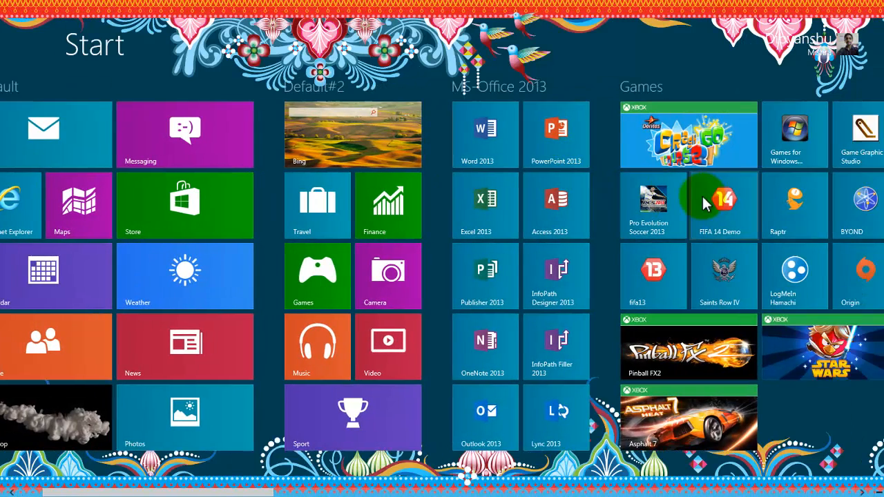
scroll(705, 201, "down", 1)
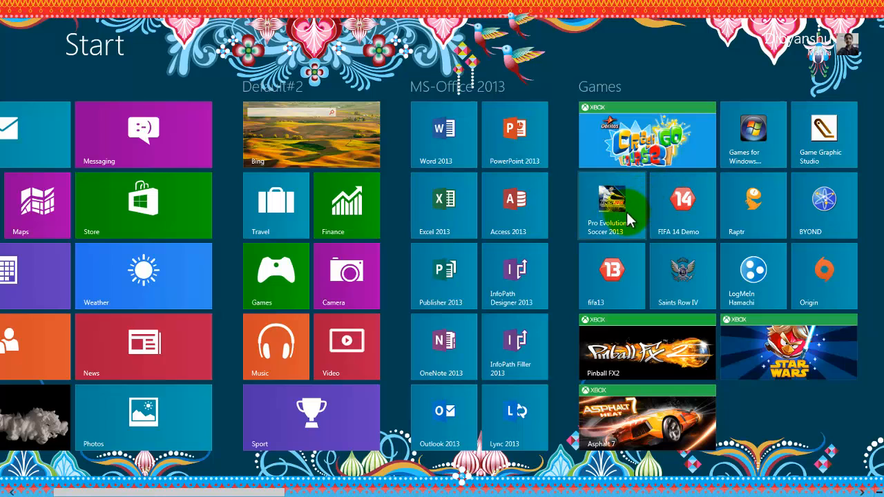
right_click(619, 223)
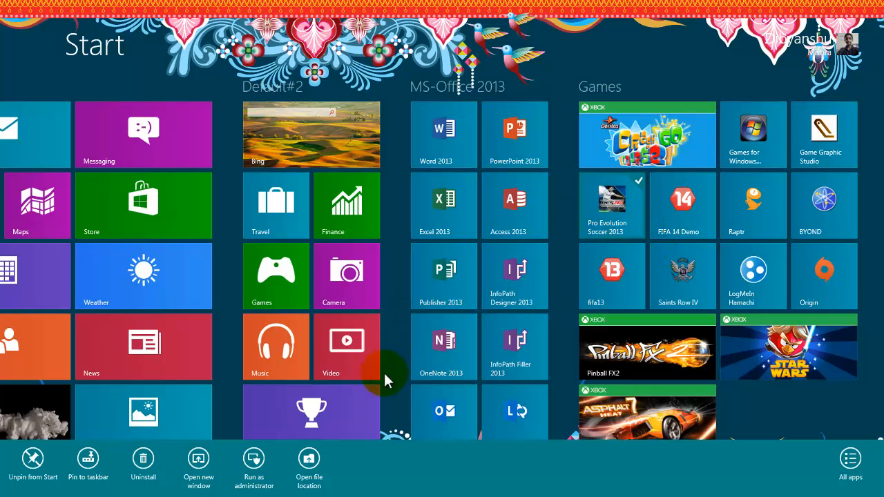
Open the Games window beside the PES 2014 folder and select pes2014.exe.
left_click(310, 460)
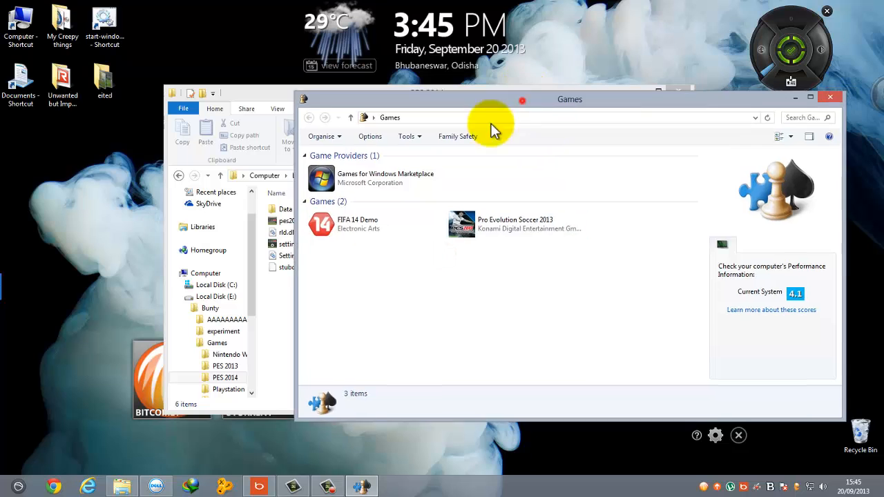
left_click_drag(518, 96, 566, 195)
left_click_drag(603, 125, 589, 106)
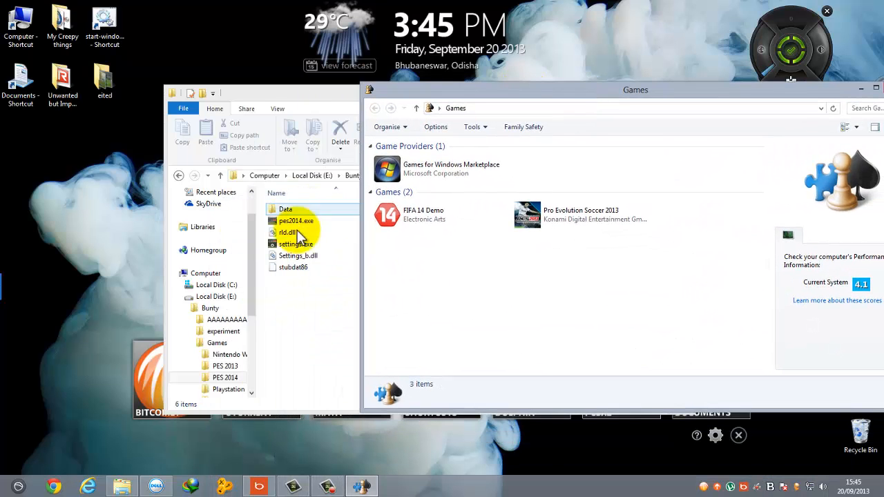
left_click(296, 221)
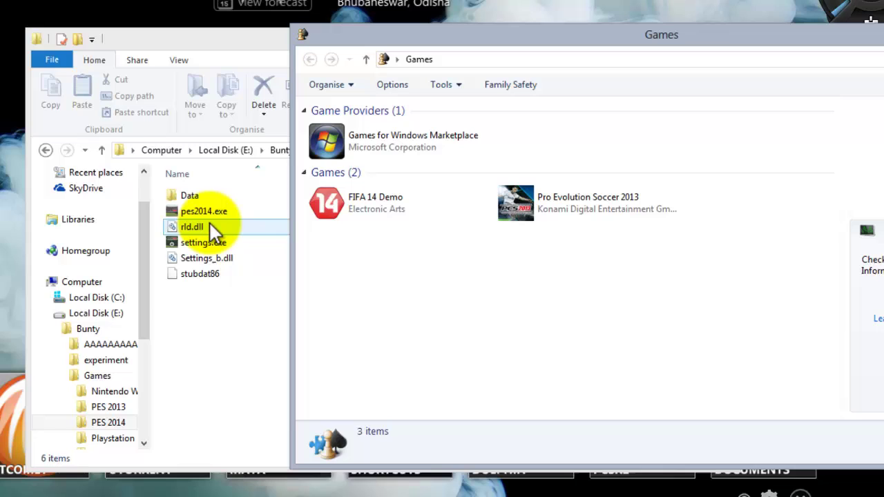
left_click(296, 221)
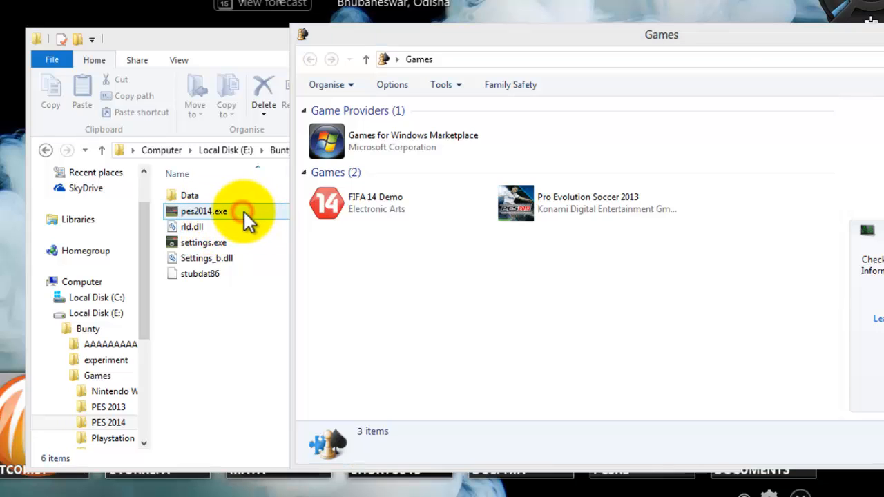
Drag pes2014.exe into the Games list as a link, then return to the Start screen.
left_click(269, 213)
left_click_drag(250, 211, 781, 294)
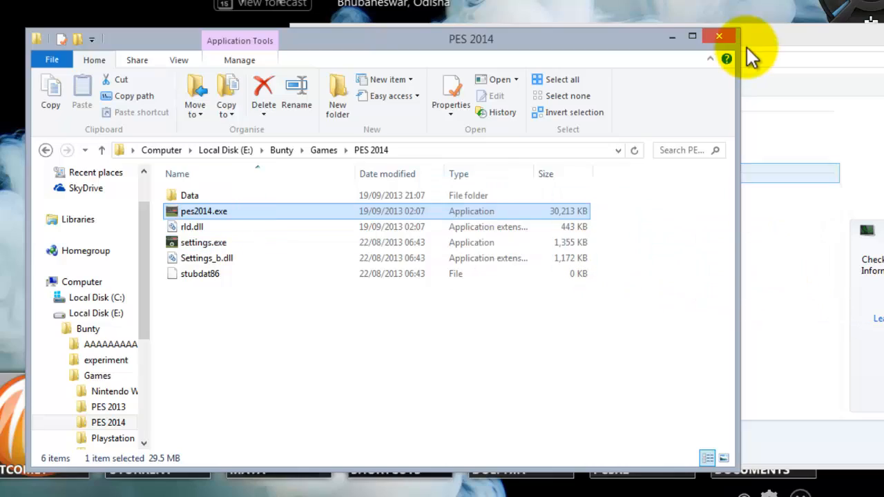
left_click(757, 41)
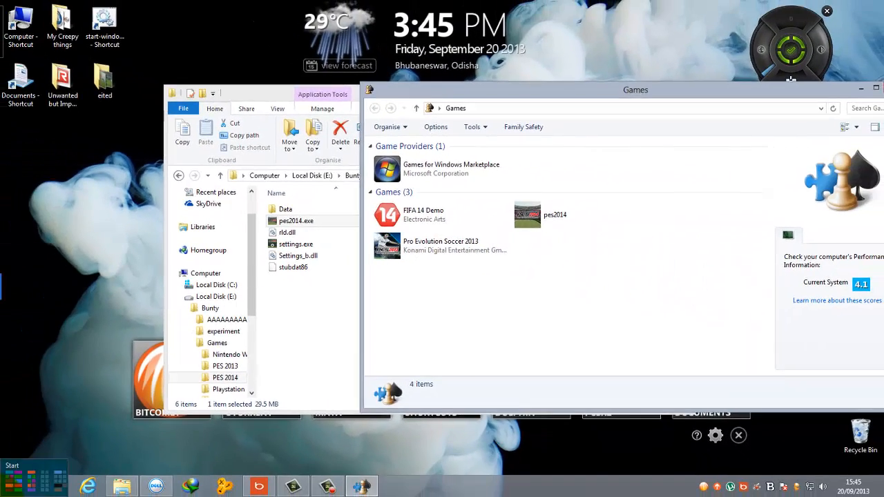
key("super")
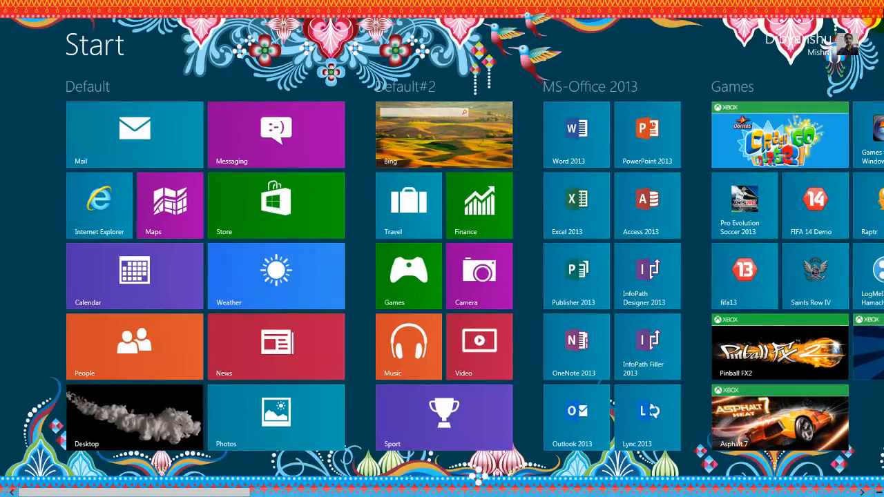
Search apps for 'pe' and launch the pes2014 result, producing a damaged-file error.
left_click(865, 138)
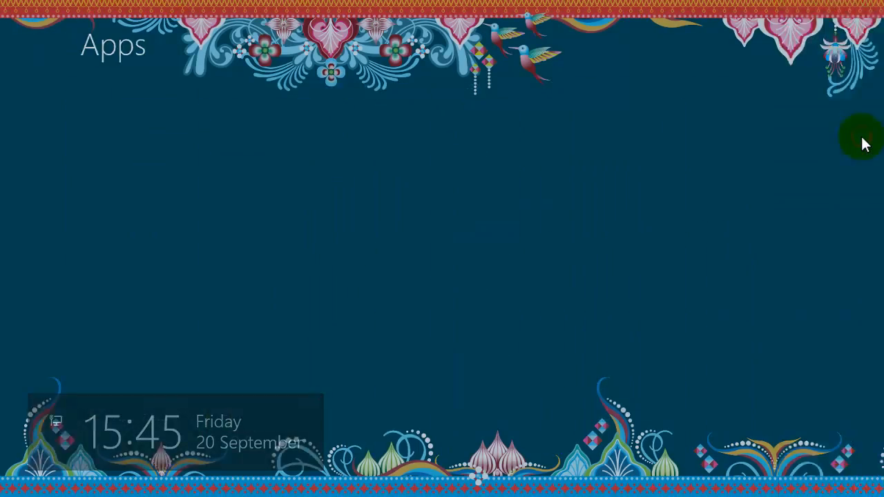
type("pe")
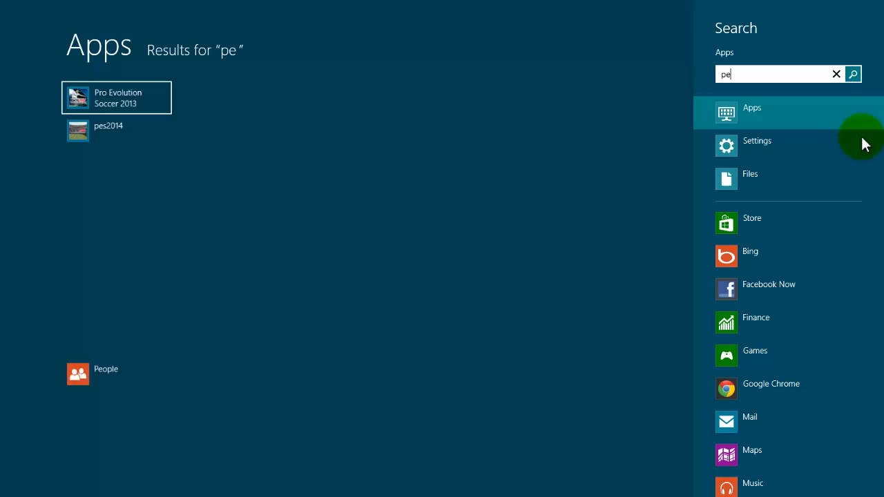
right_click(104, 124)
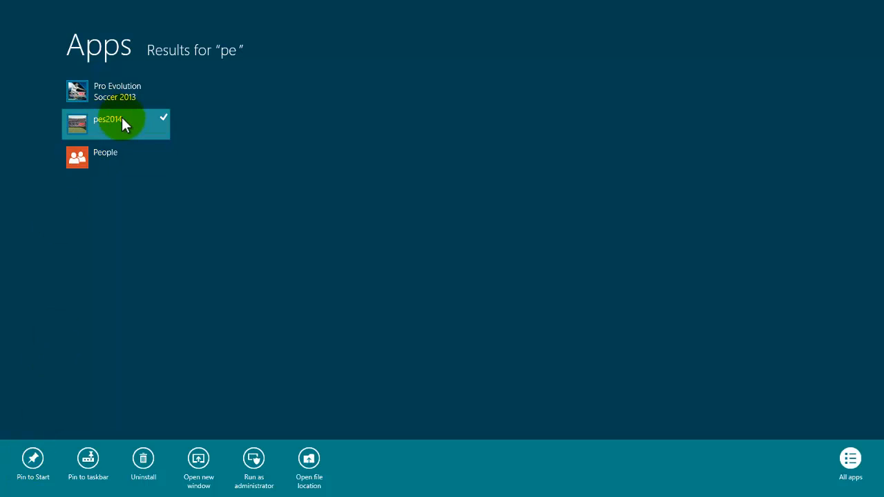
left_click(122, 125)
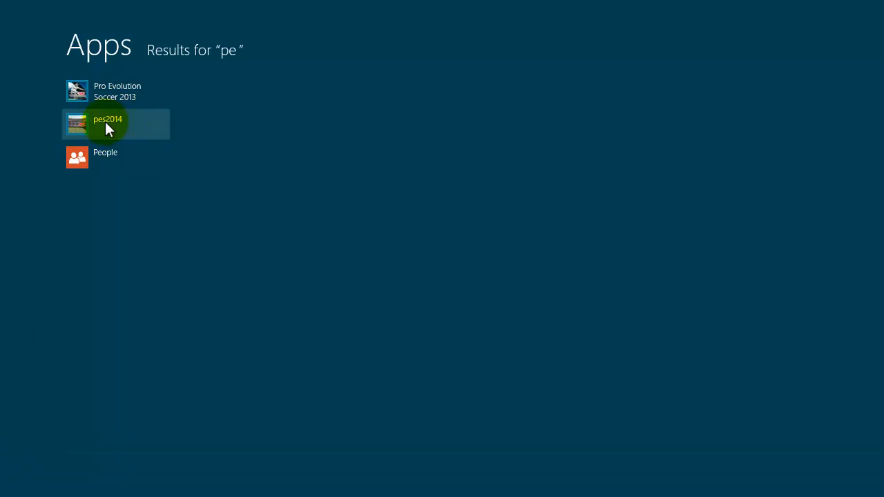
left_click(105, 126)
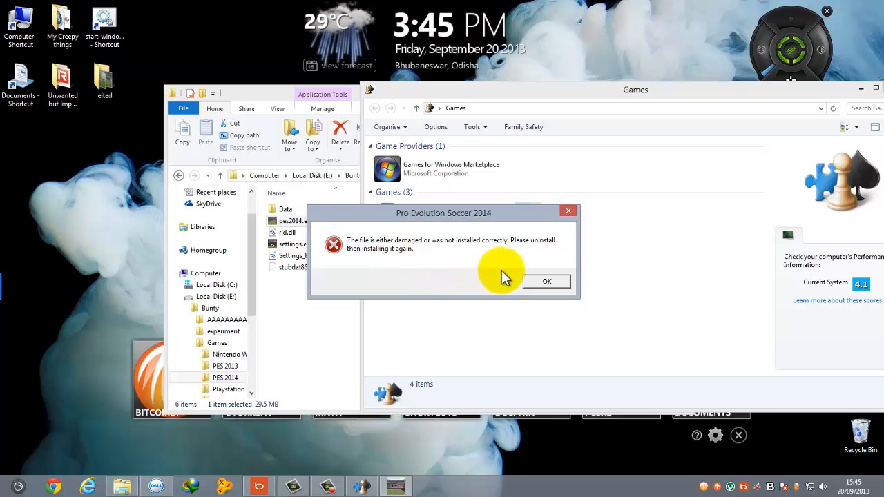
Dismiss the error, remove pes2014 from Games and create a shortcut to pes2014.exe.
left_click(548, 281)
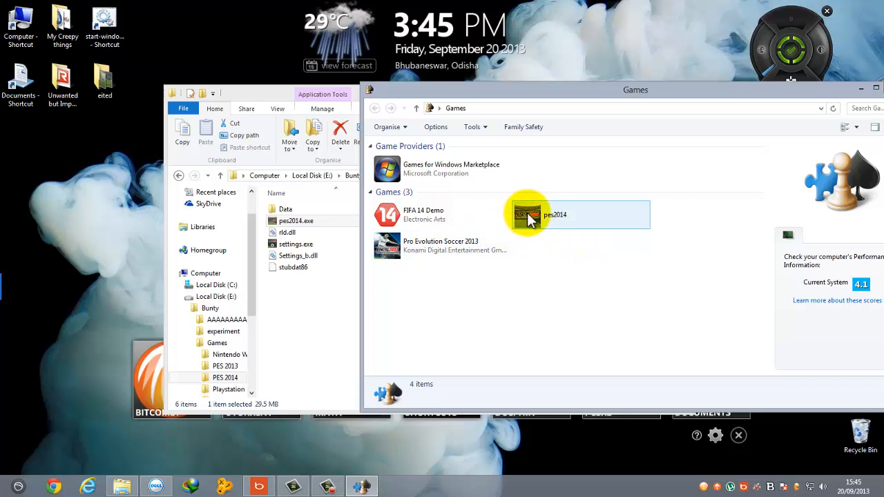
right_click(531, 213)
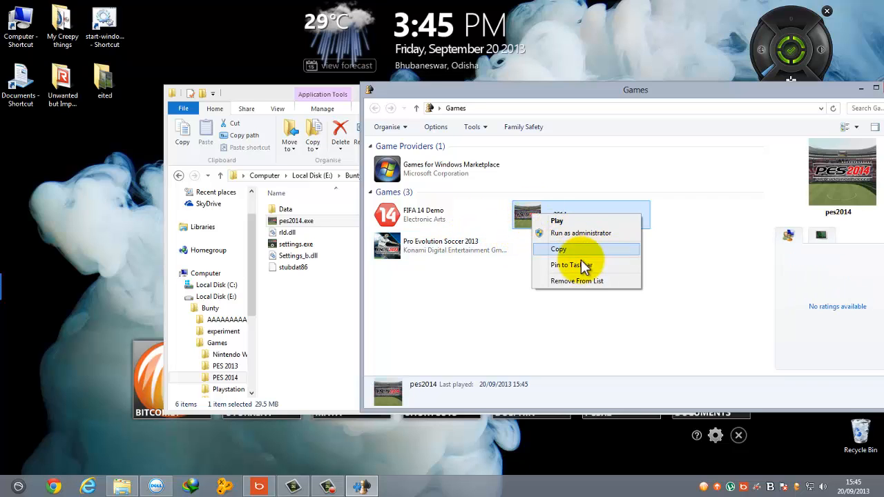
left_click(579, 281)
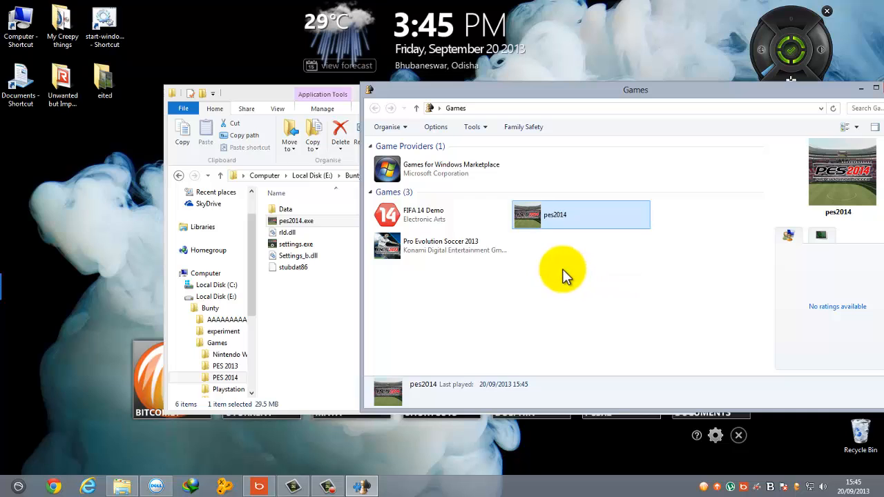
right_click(295, 221)
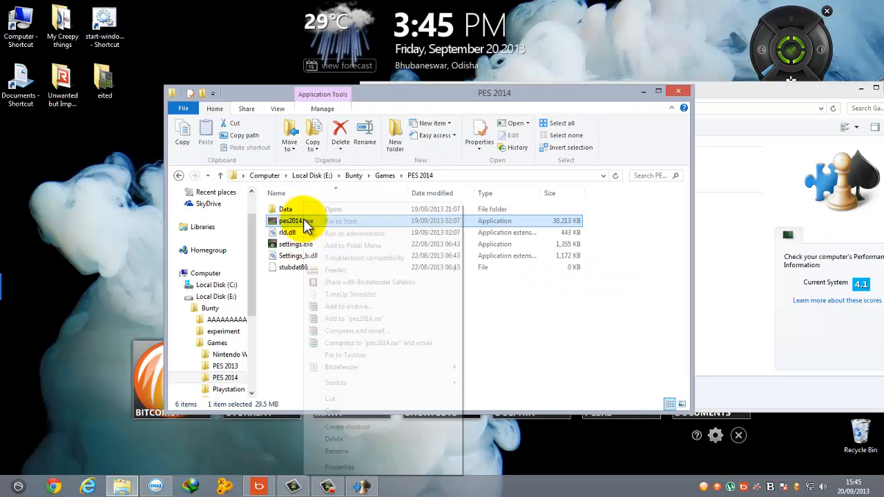
left_click(354, 427)
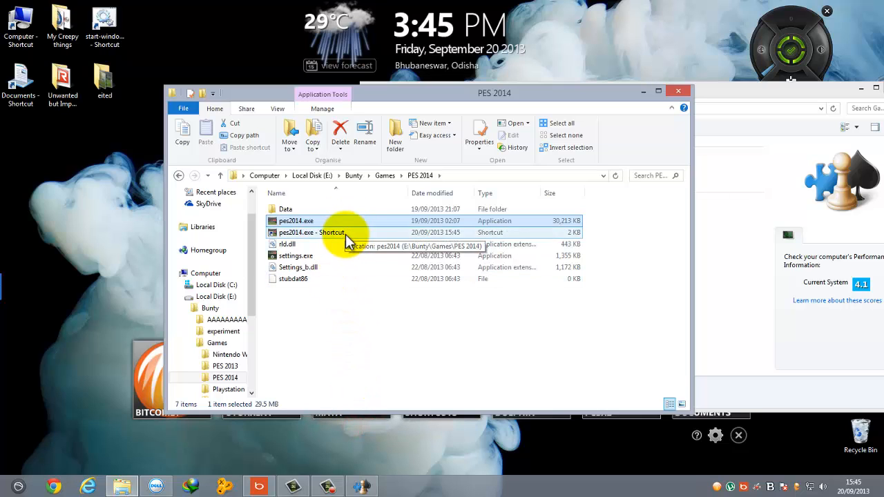
Drag 'pes2014.exe - Shortcut' into the Games list beside Pro Evolution Soccer 2013.
left_click(343, 232)
left_click_drag(344, 232, 724, 239)
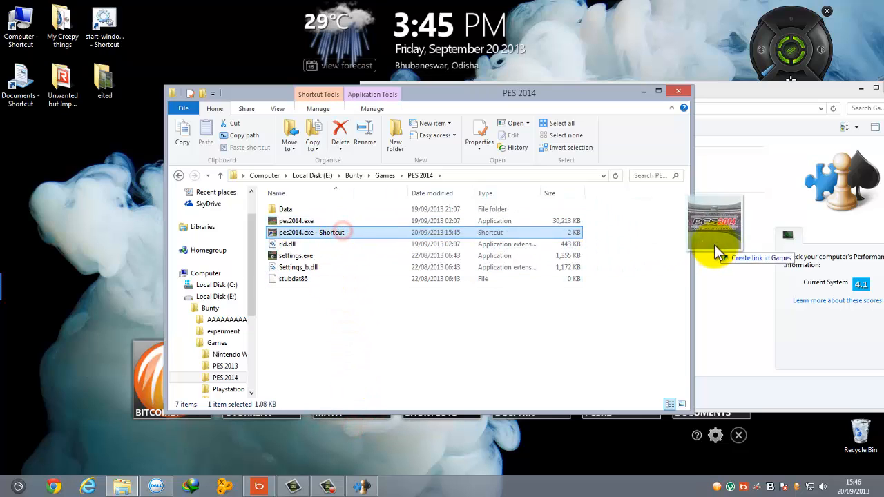
left_click(711, 239)
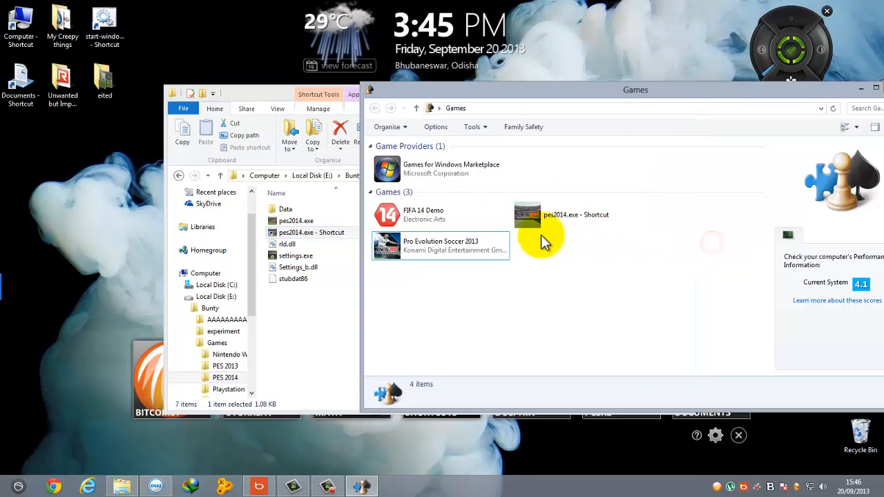
left_click(541, 221)
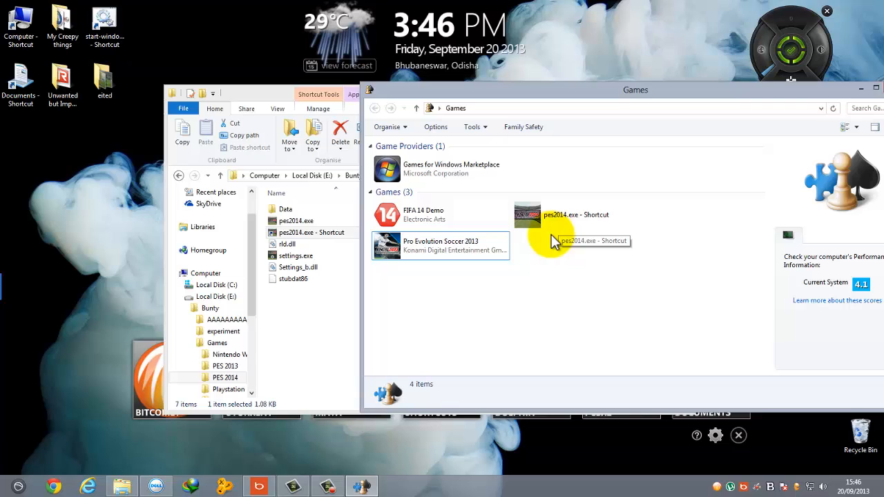
left_click(443, 246)
left_click(304, 232)
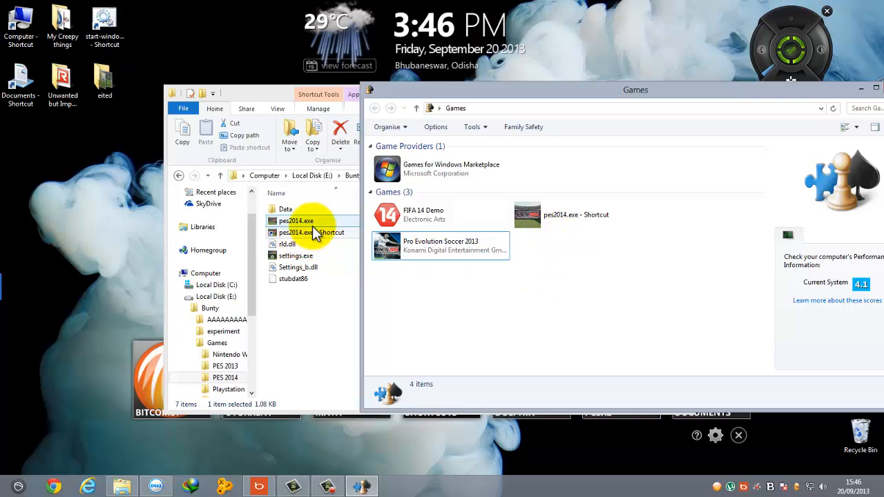
Search the Start screen apps for 'pe' and launch 'pes2014.exe - Shortcut'.
double_click(314, 233)
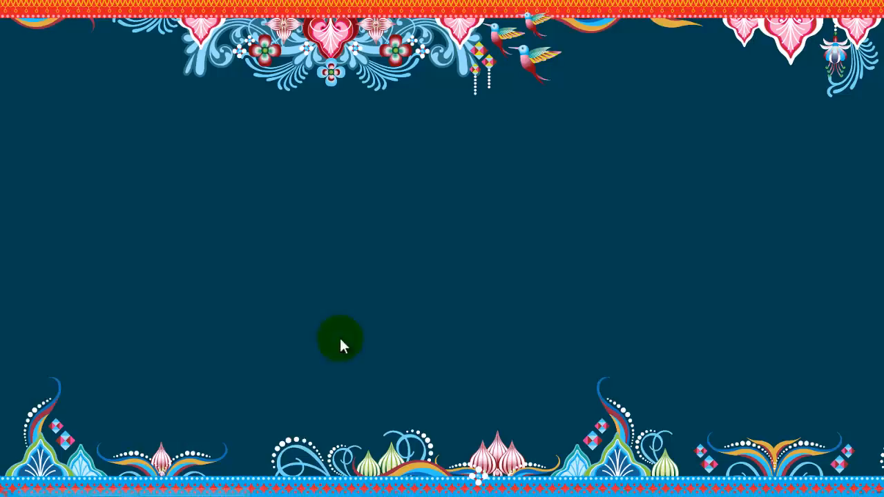
key("super")
scroll(473, 248, "down", 5)
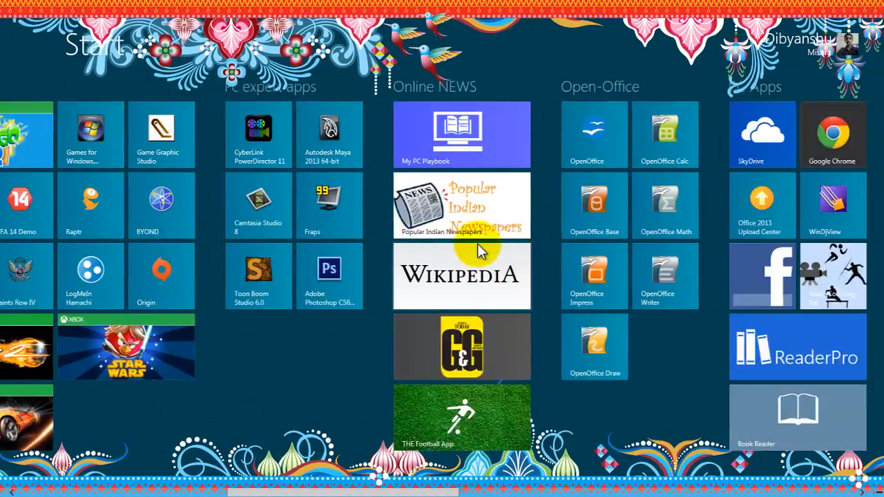
scroll(478, 244, "down", 5)
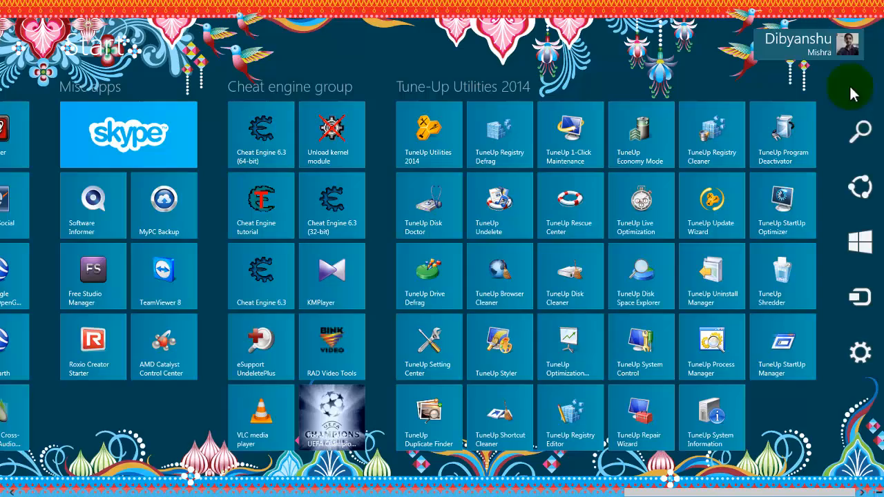
left_click(861, 132)
type("pe")
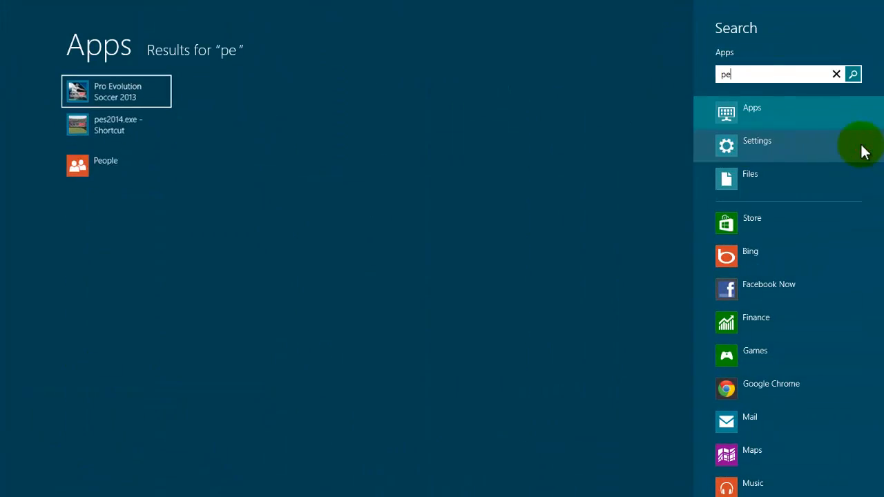
left_click(112, 130)
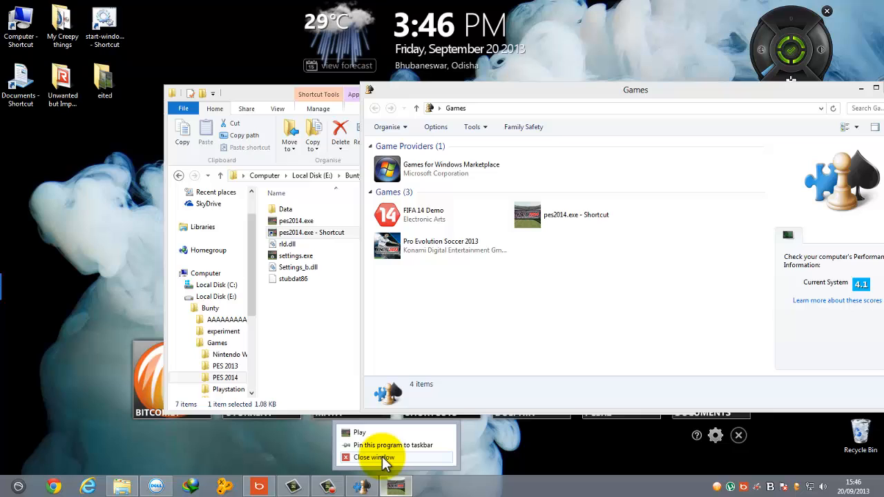
Close the running game, check the pes2014.exe shortcut's details in Games, and open Start.
left_click(377, 458)
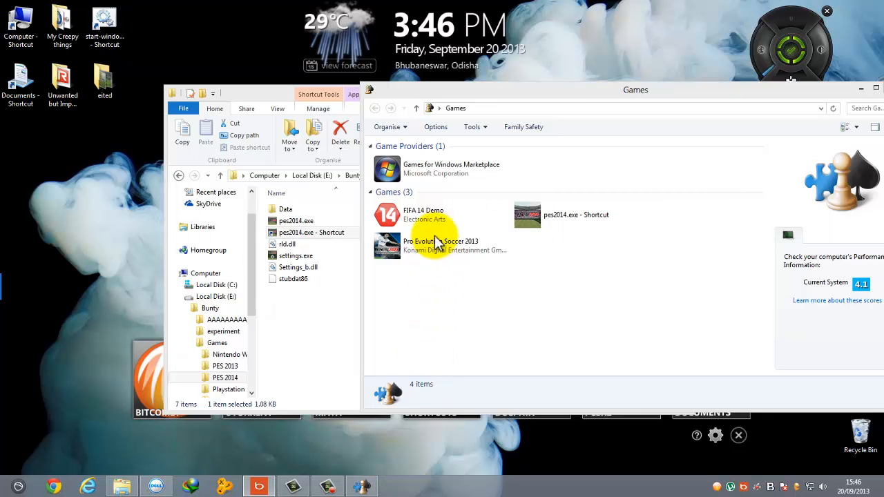
left_click(601, 213)
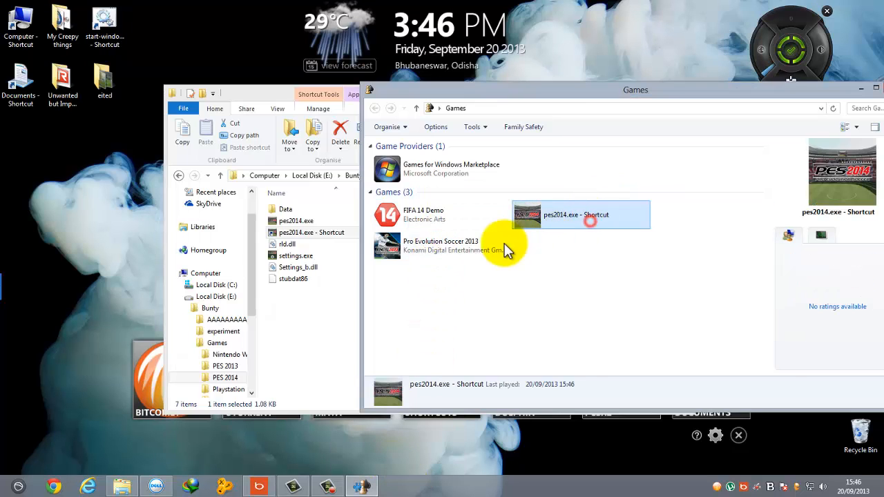
left_click(470, 249)
left_click(540, 214)
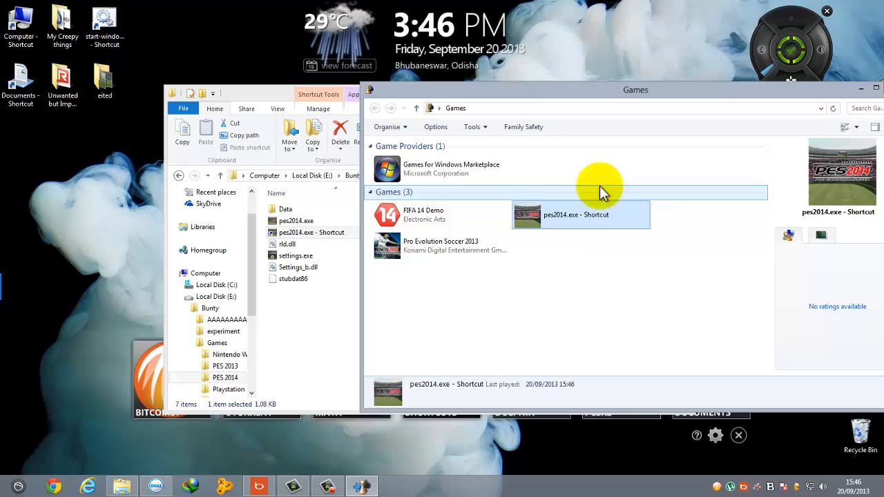
key("super")
left_click(12, 477)
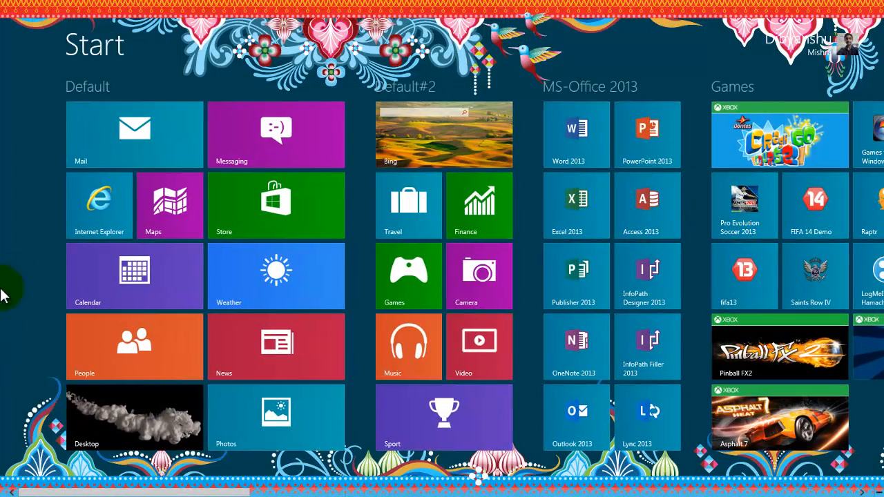
Close the Games window and open the fifa13 tile's file location from the Start screen.
key("super")
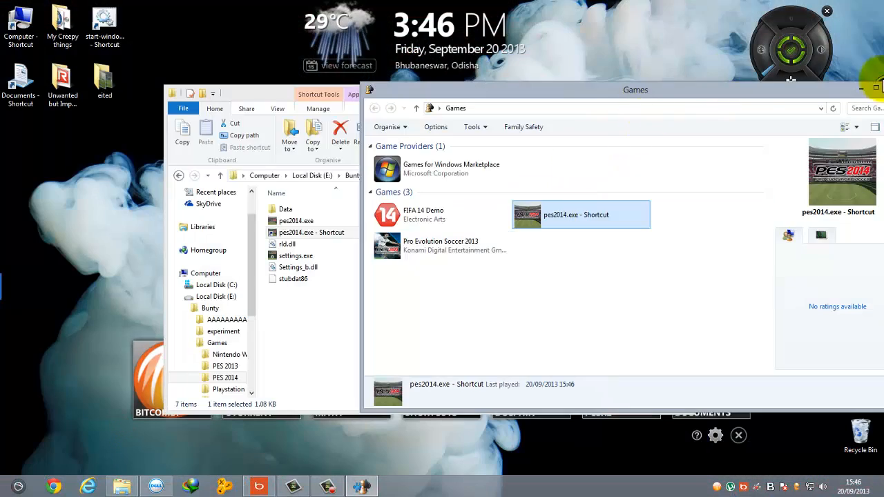
left_click_drag(815, 93, 714, 120)
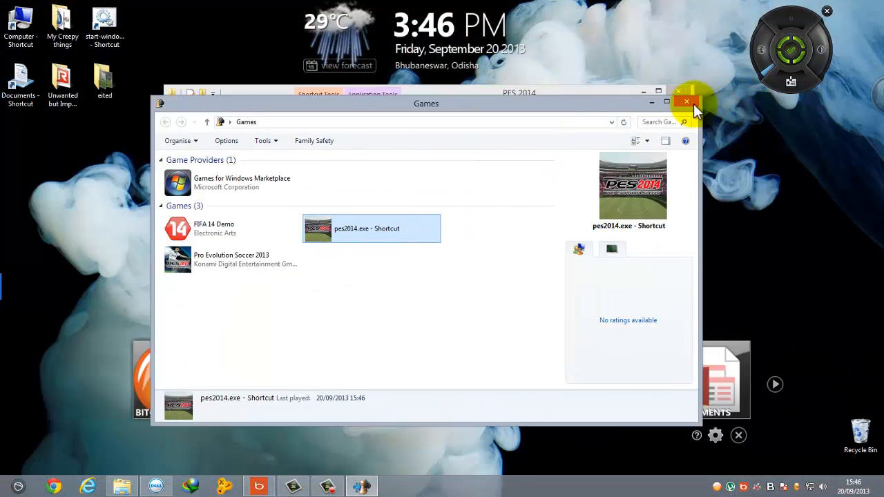
left_click(687, 102)
key("super")
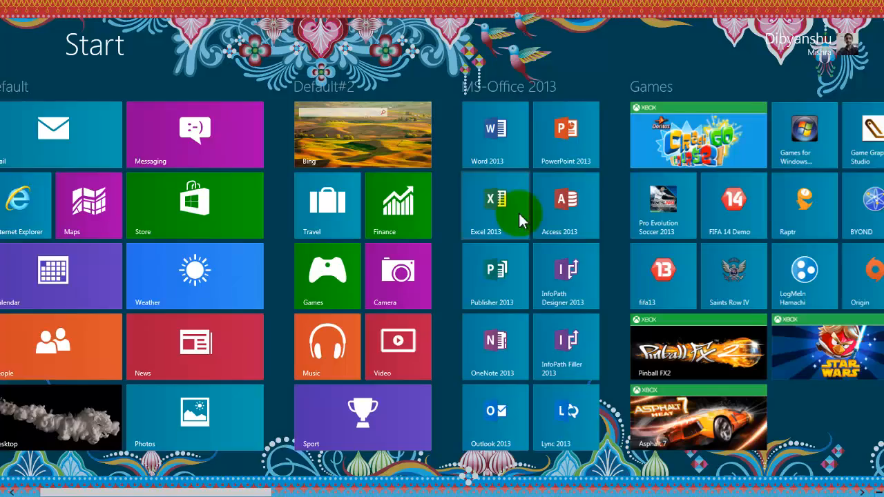
scroll(518, 212, "down", 1)
right_click(612, 276)
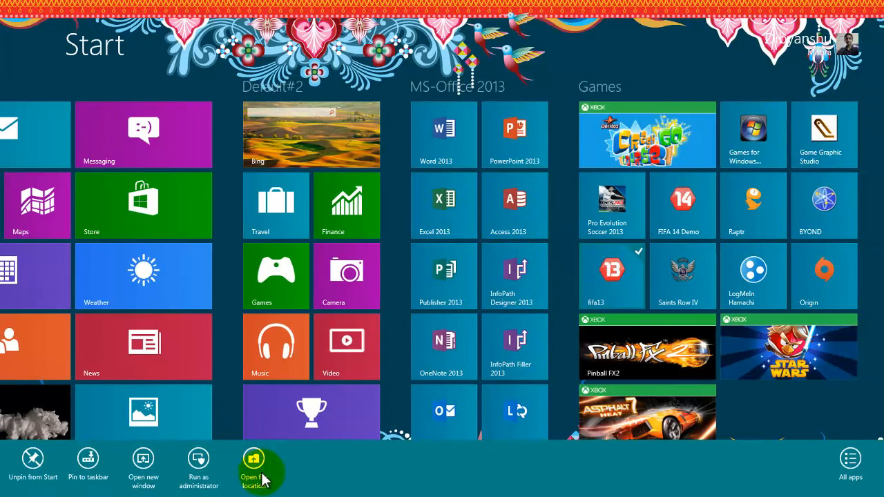
left_click(253, 466)
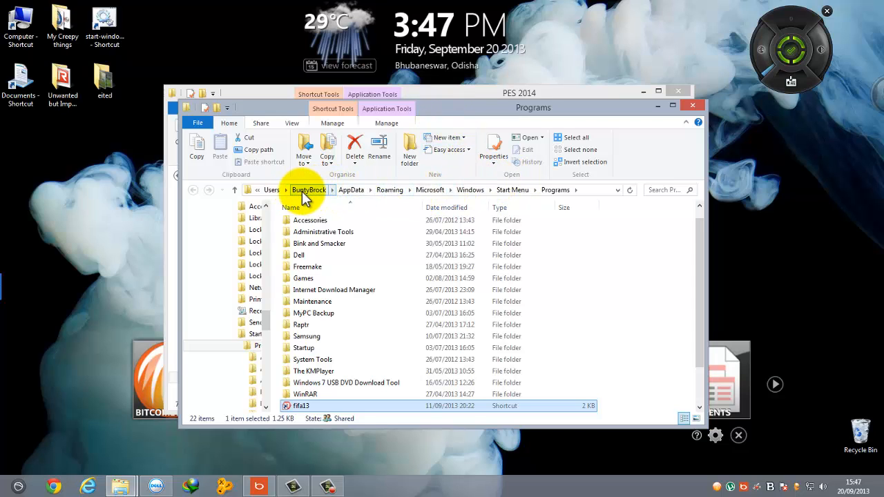
Select the Raptr folder, then close the Start Menu Programs window.
left_click(580, 325)
scroll(580, 330, "down", 2)
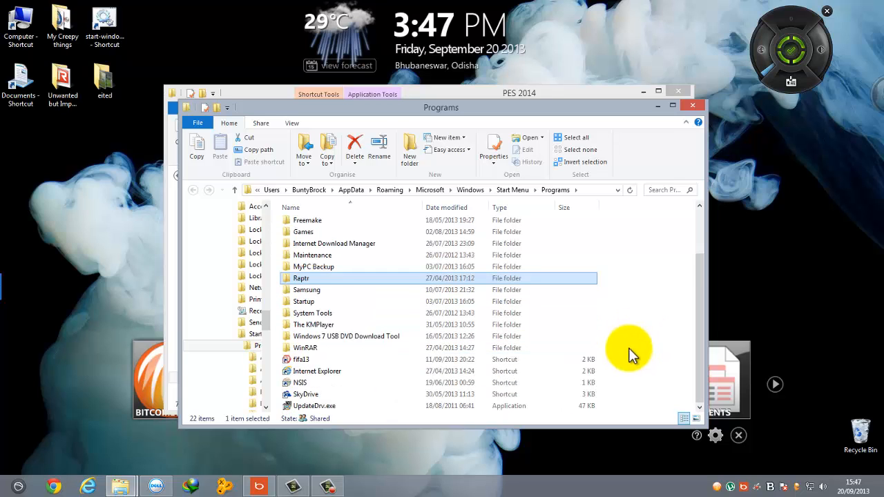
scroll(576, 337, "up", 3)
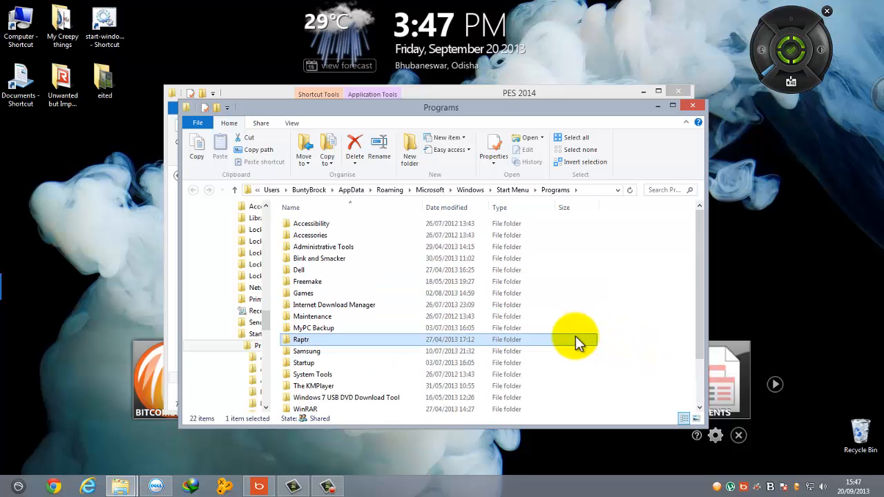
left_click_drag(496, 110, 449, 95)
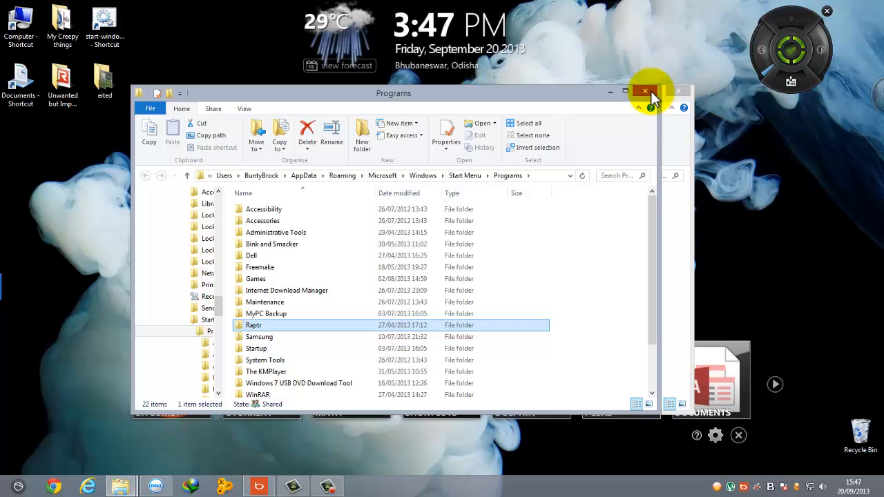
left_click(653, 94)
Return from the Start screen to the desktop showing the PES 2014 folder.
key("super")
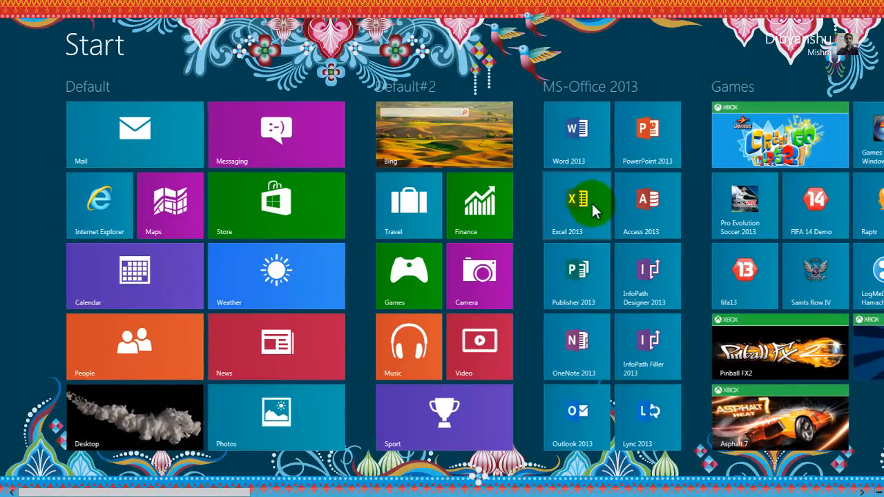
scroll(607, 231, "down", 3)
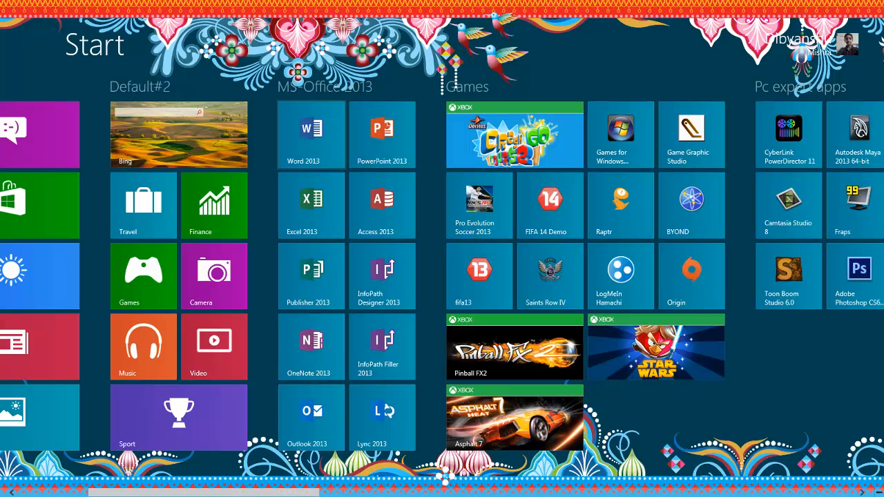
left_click(6, 7)
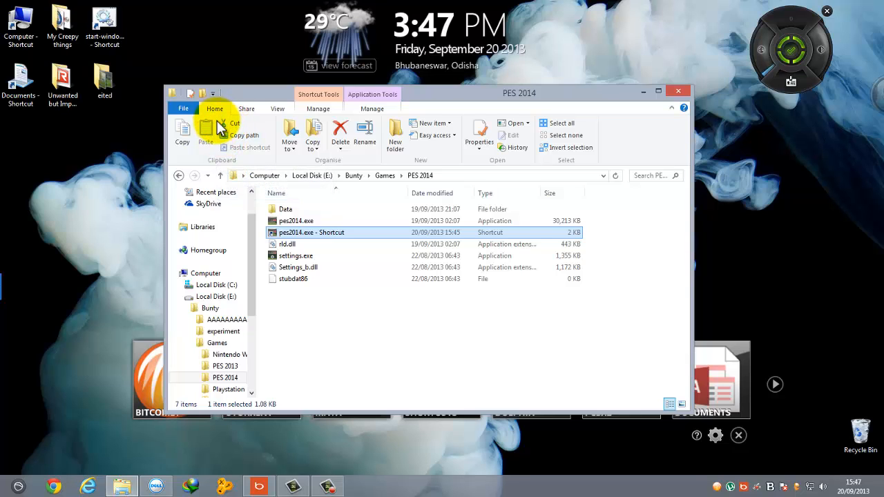
left_click_drag(227, 97, 228, 129)
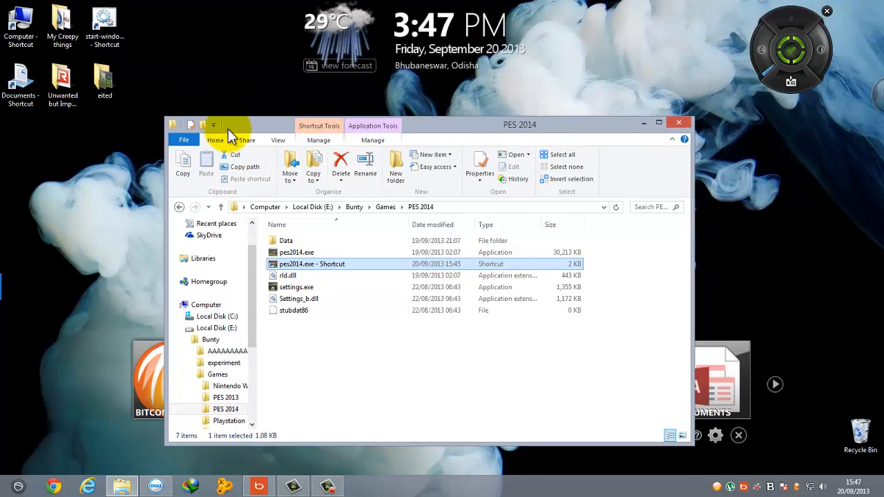